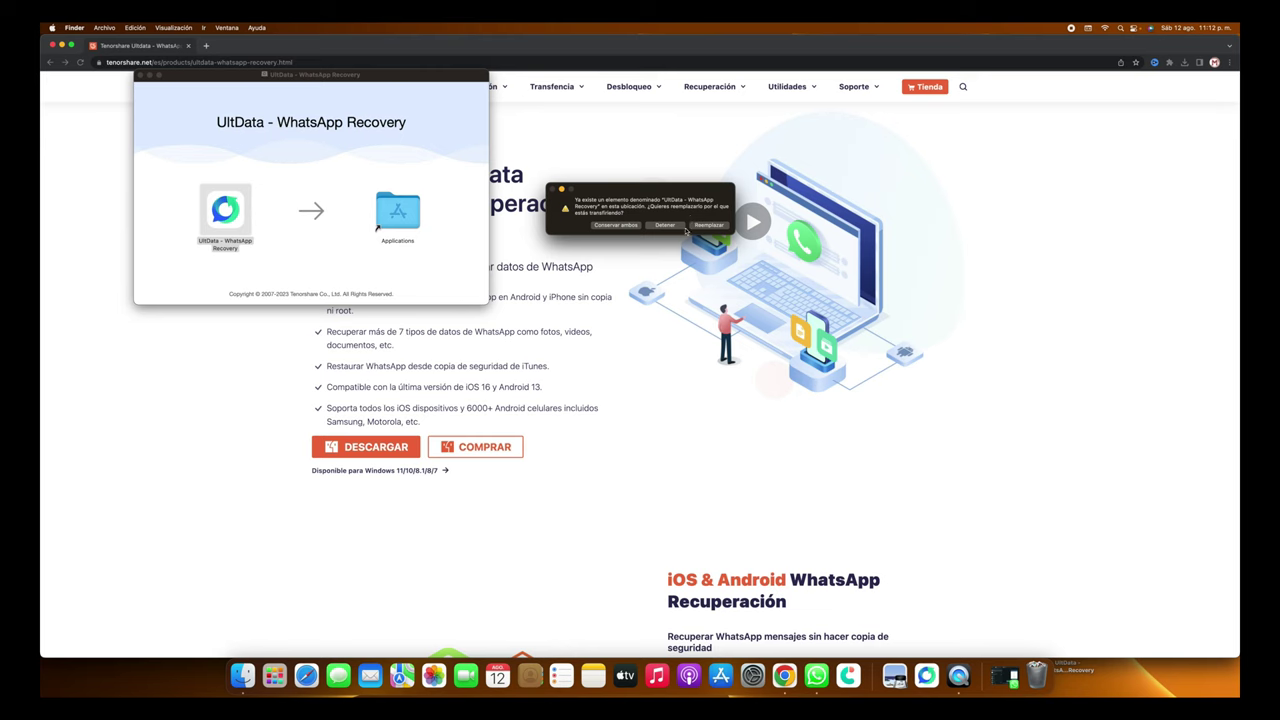
- Replace the existing UltData - WhatsApp Recovery copy in Applications, close the installer window and minimize the browser
click(706, 225)
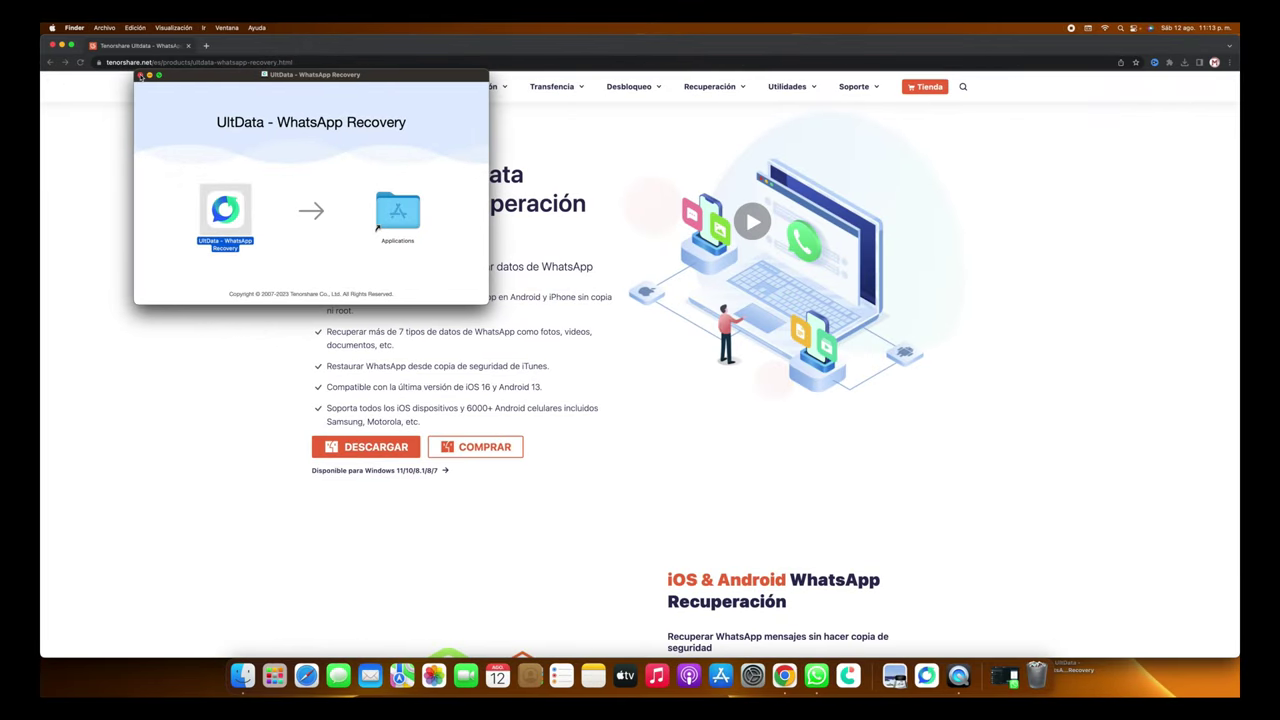
click(140, 75)
click(62, 46)
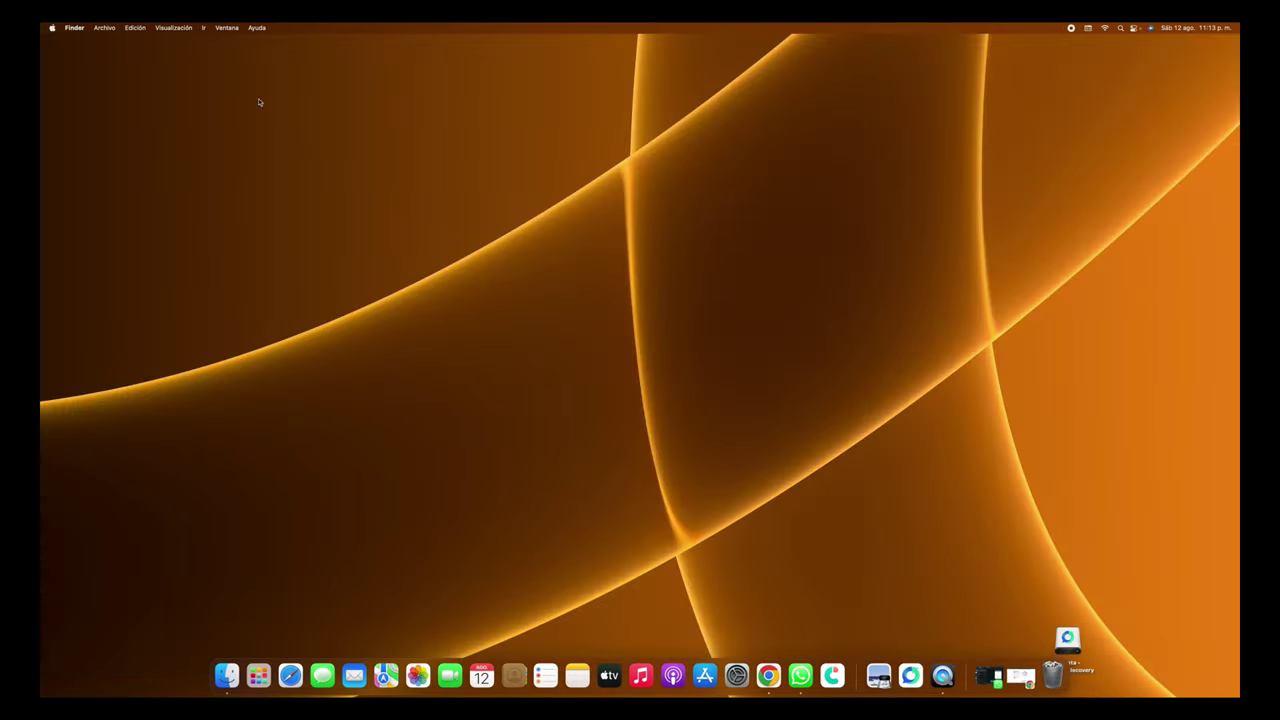
- Launch UltData - WhatsApp Recovery from the installed apps, allow it to open, and move its window towards the screen's centre
click(256, 662)
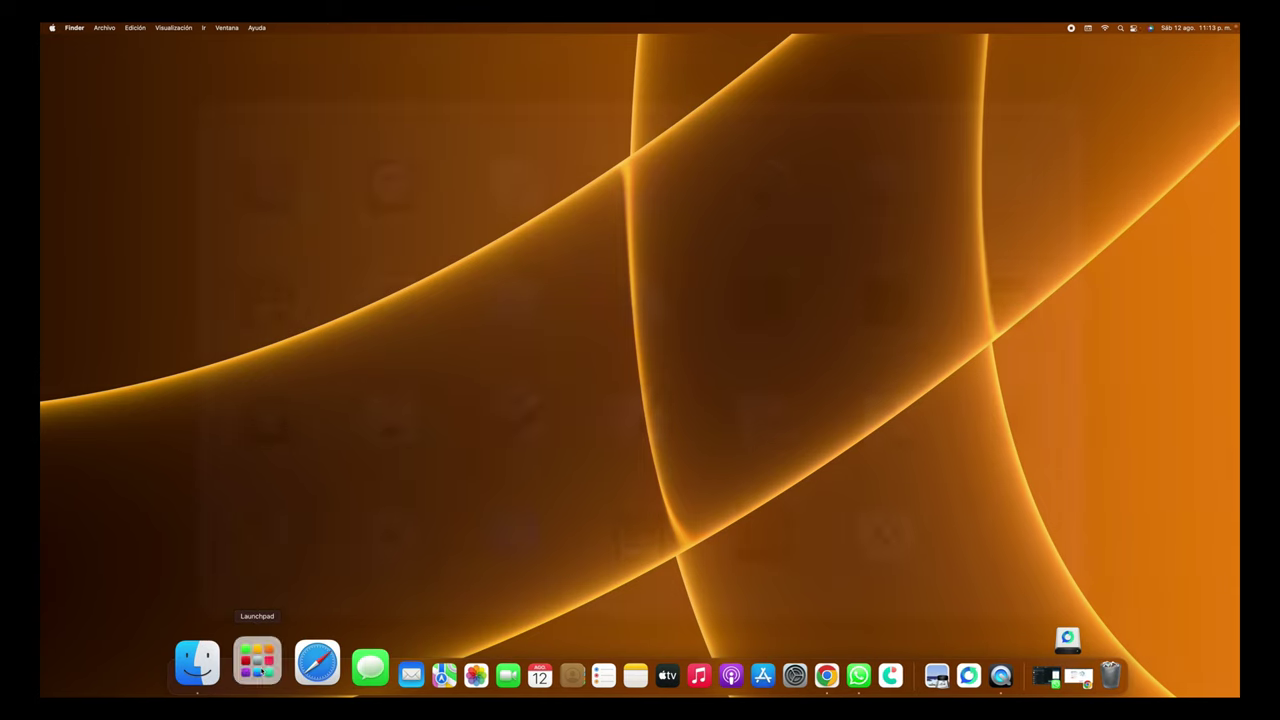
click(119, 470)
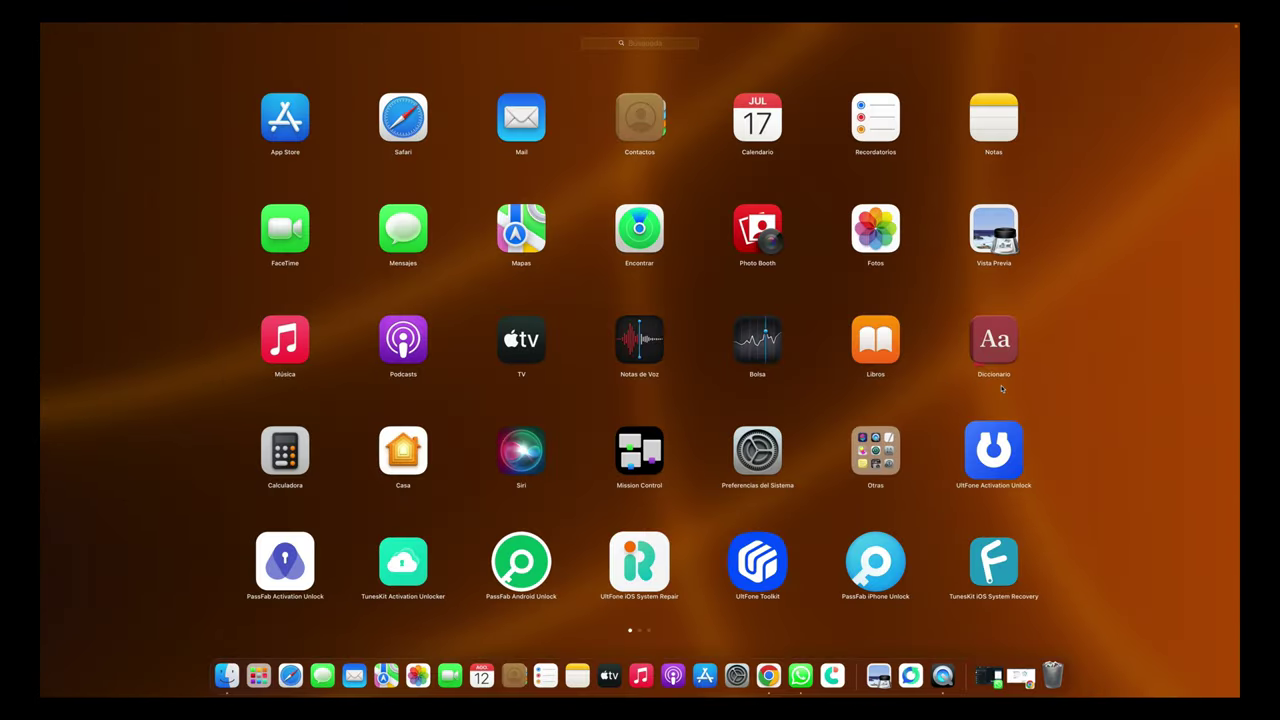
scroll(763, 313, right, 3)
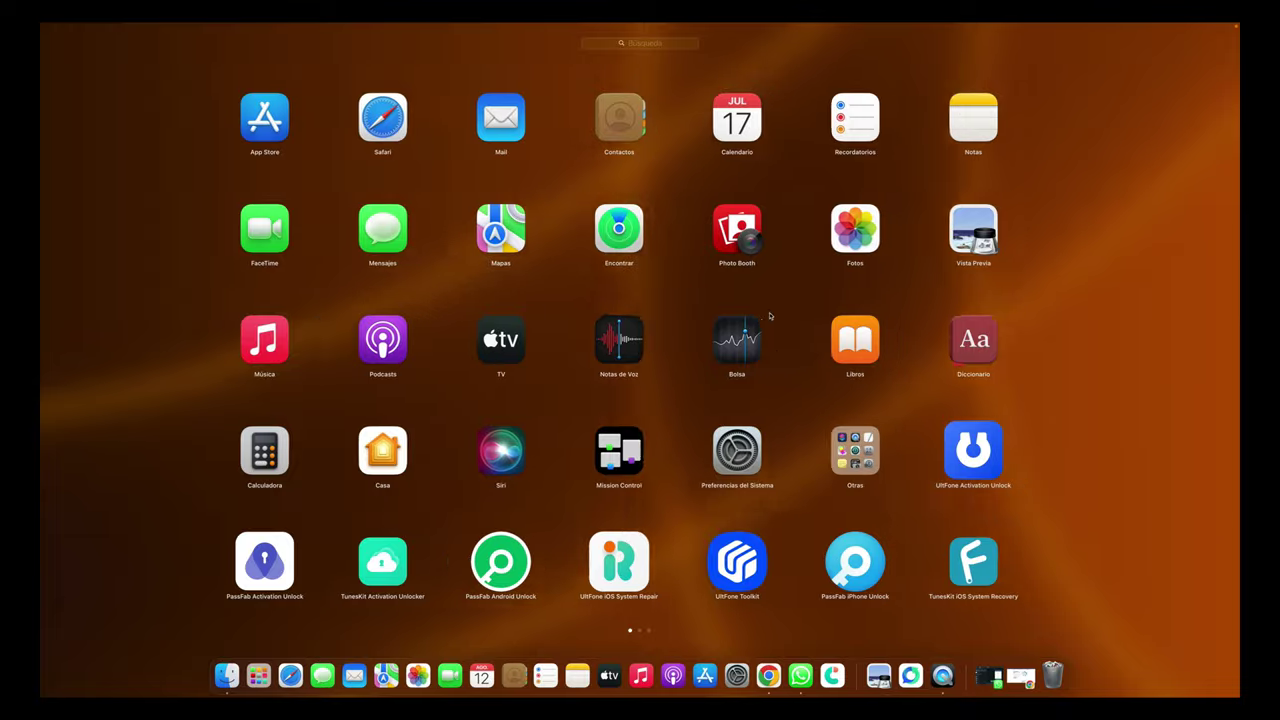
scroll(763, 313, right, 3)
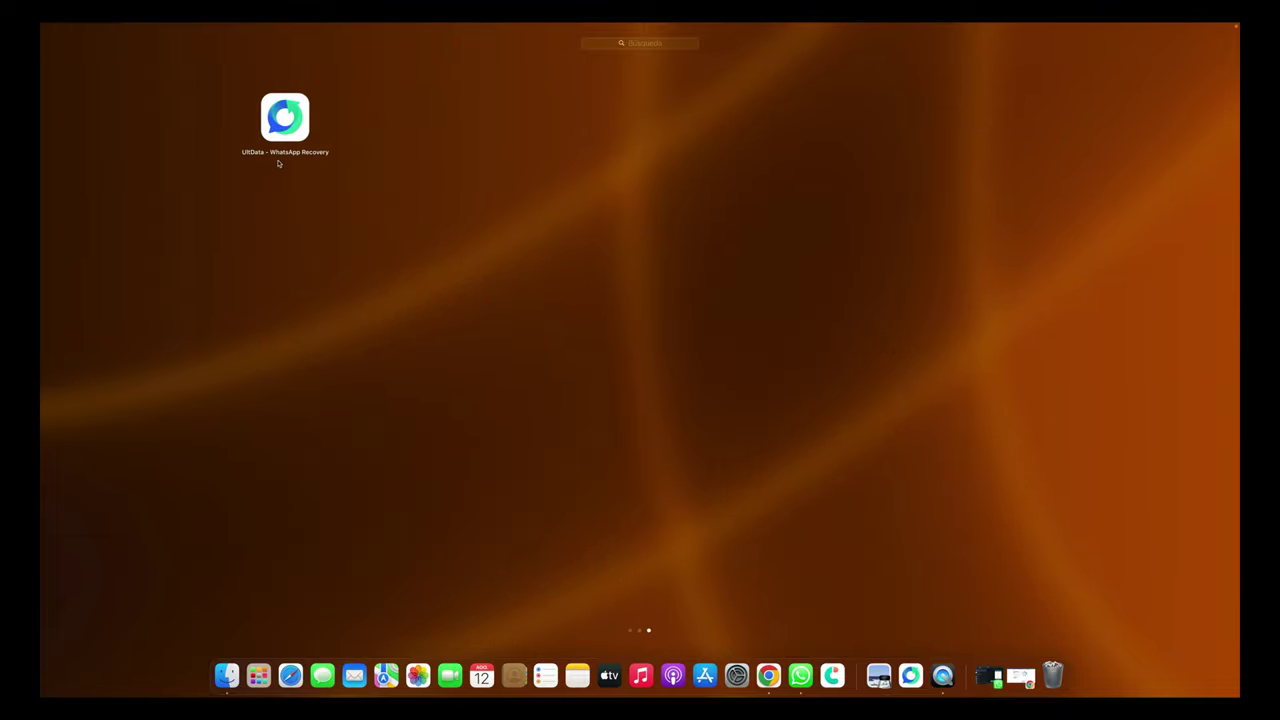
click(285, 118)
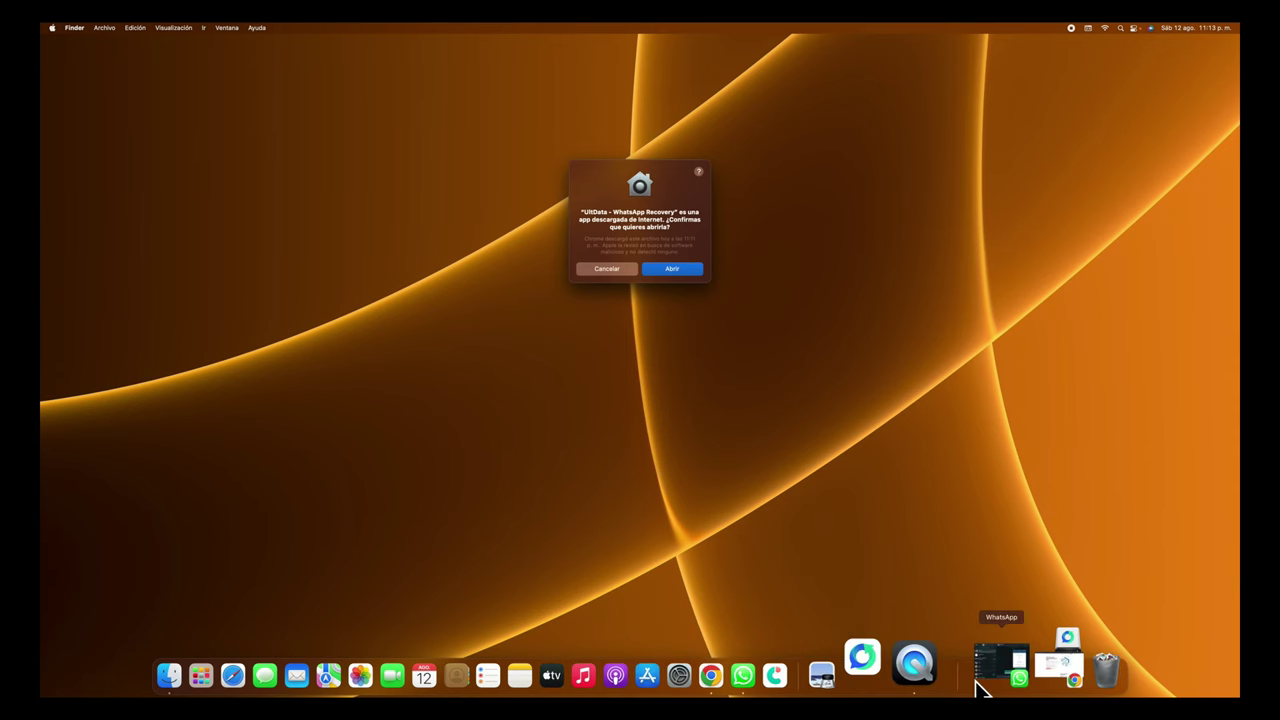
click(668, 268)
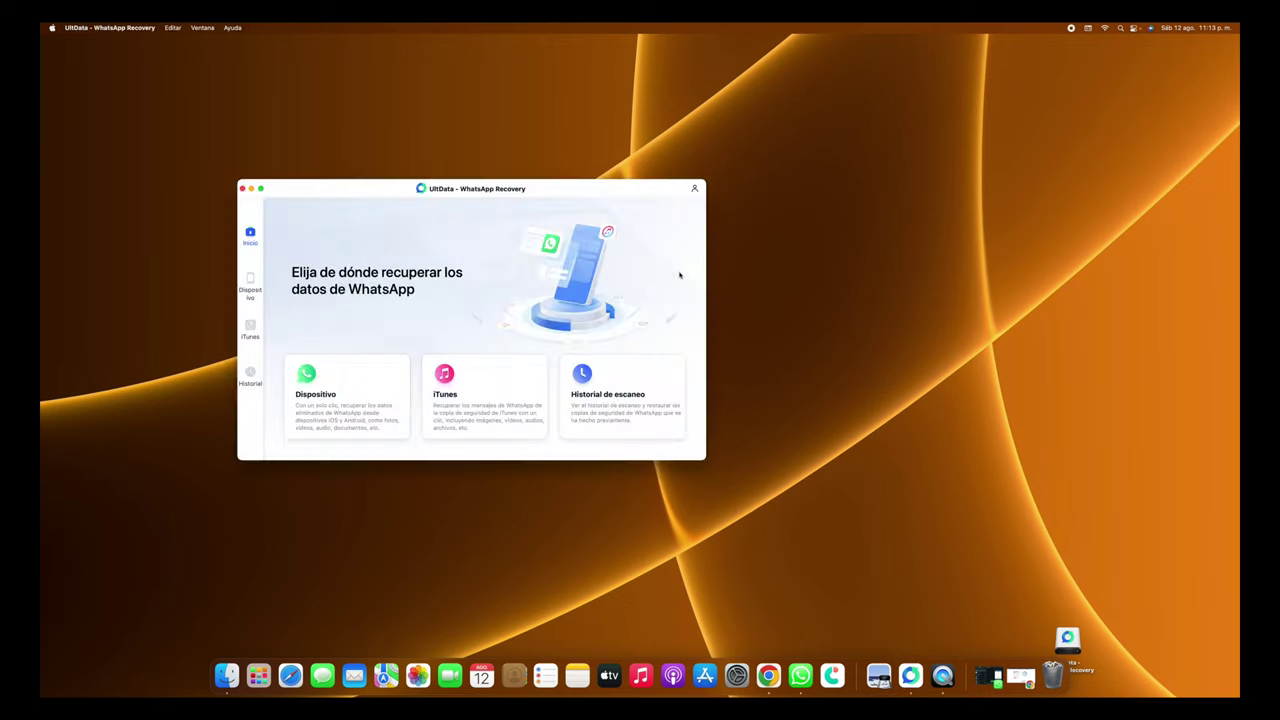
drag(393, 197, 557, 212)
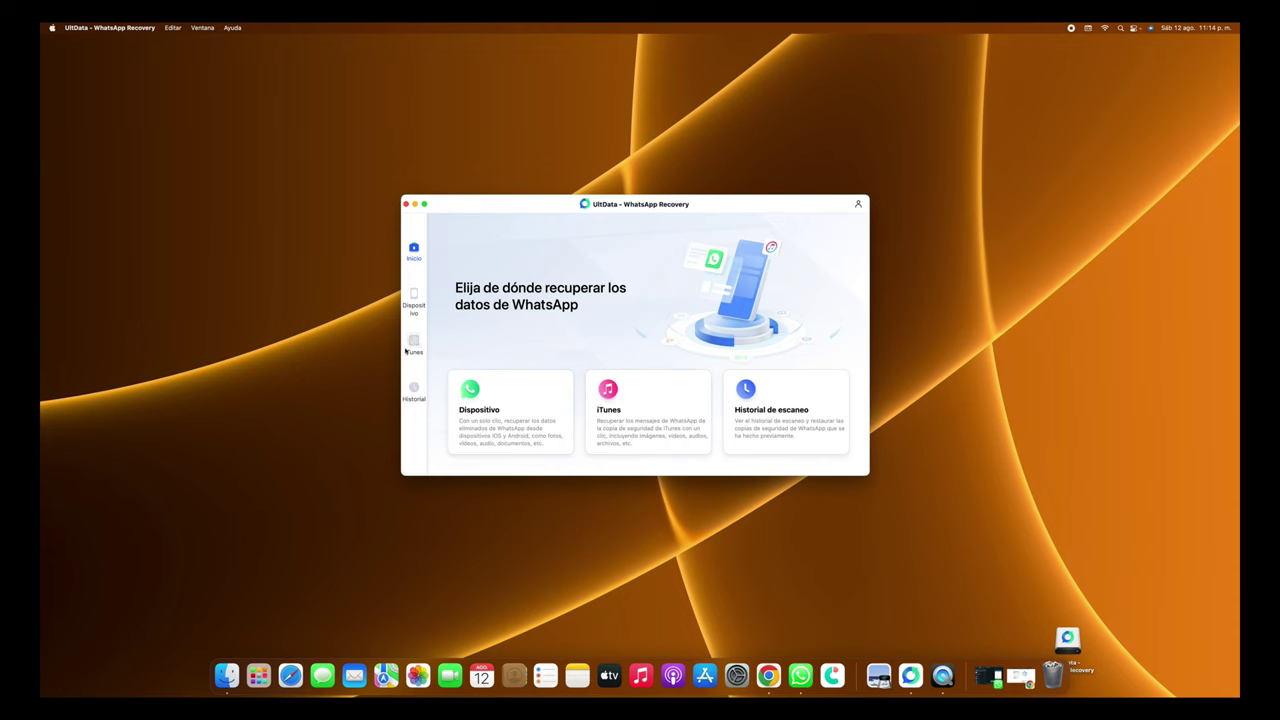
- Scan the connected iPhone (iPhone XR) for deleted WhatsApp data using device recovery, and dismiss the completion notice
click(508, 403)
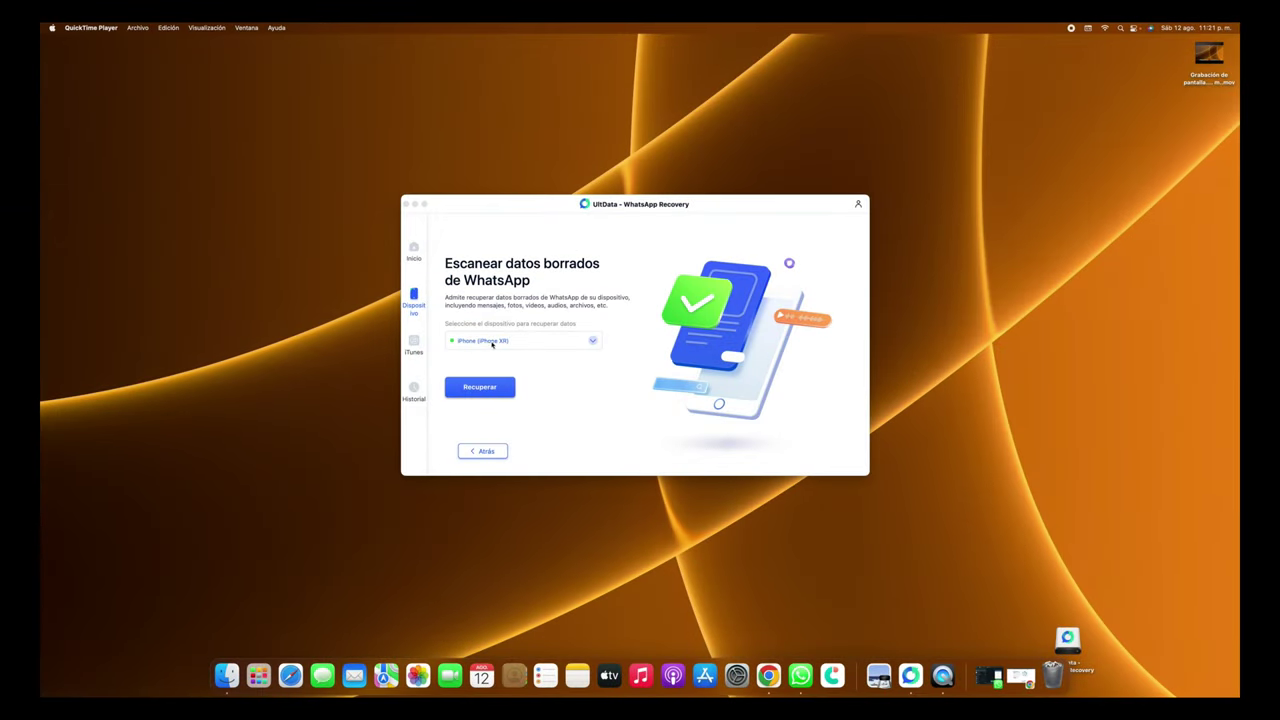
click(477, 392)
click(593, 341)
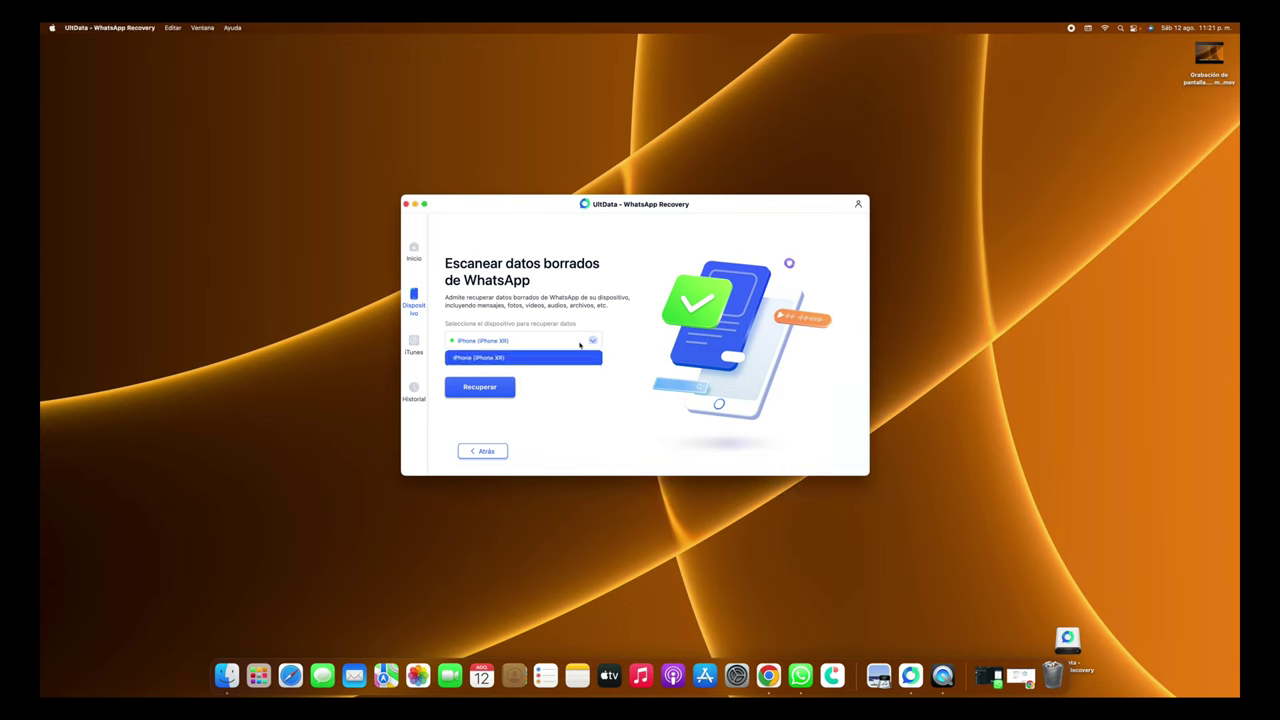
click(503, 362)
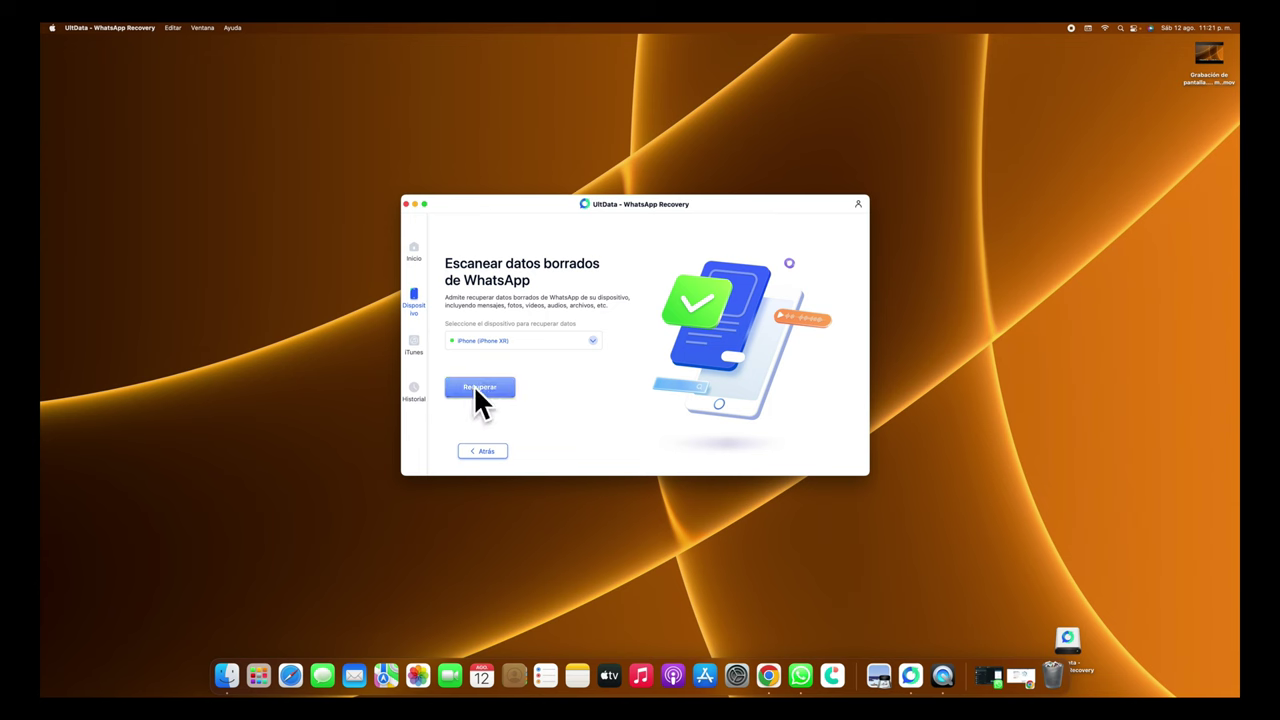
click(479, 386)
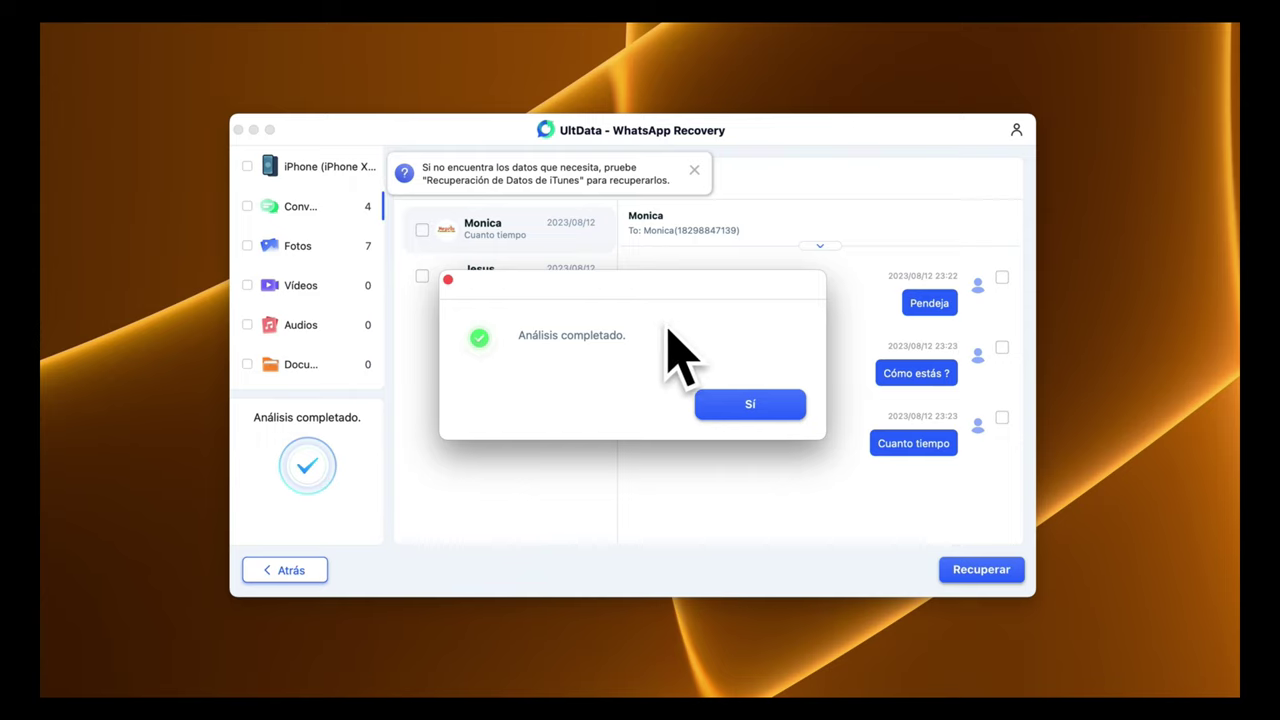
click(763, 400)
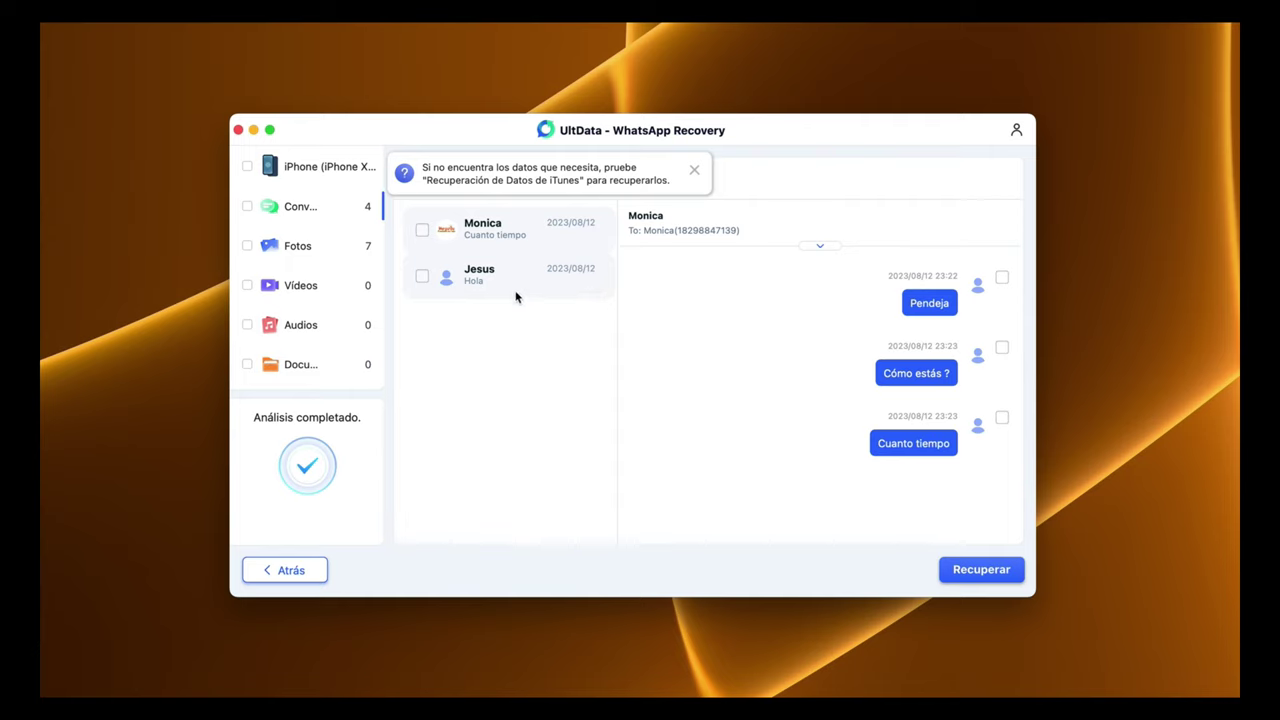
- Review the second conversation and the photos found by the scan, and dismiss the iTunes recovery tip
click(446, 292)
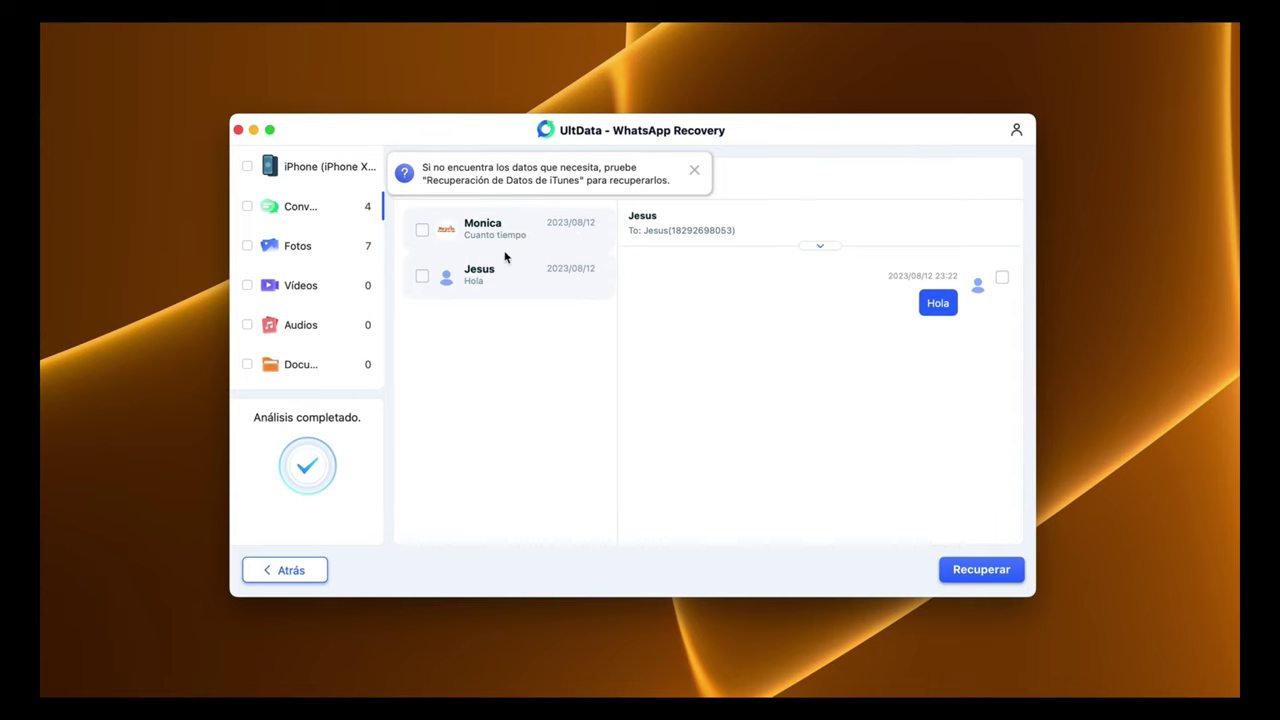
click(301, 251)
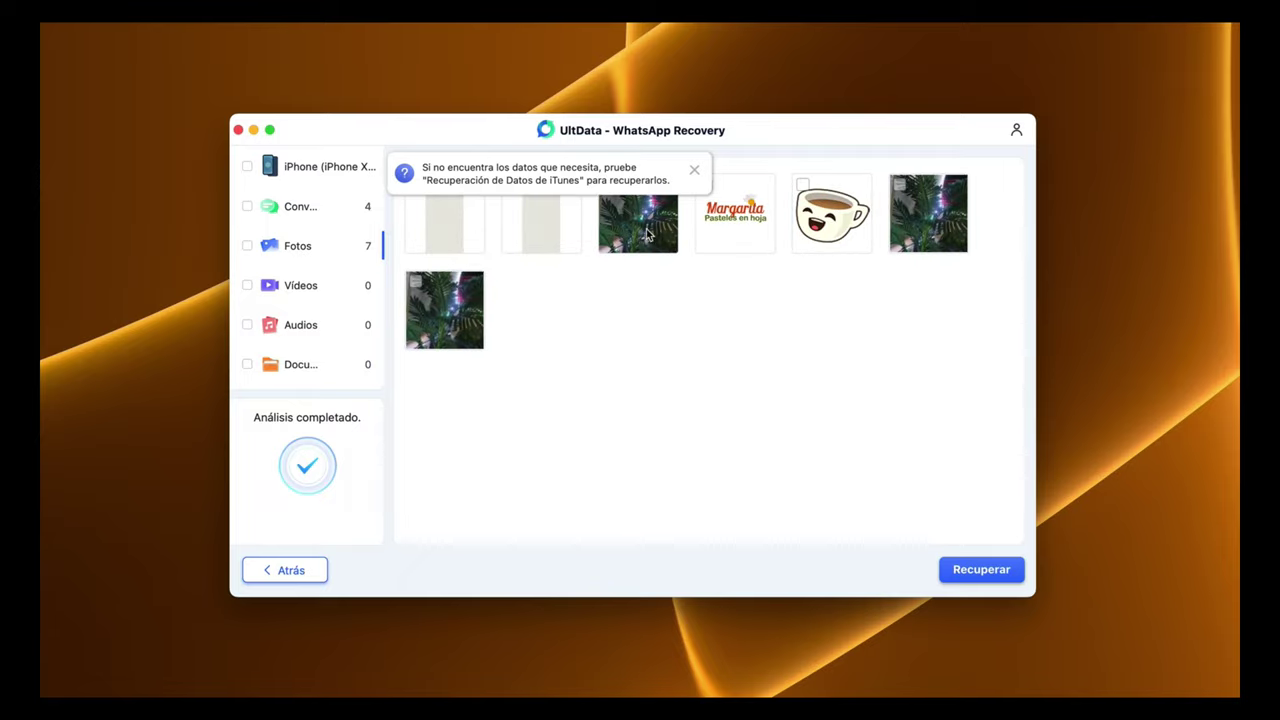
click(695, 171)
click(620, 208)
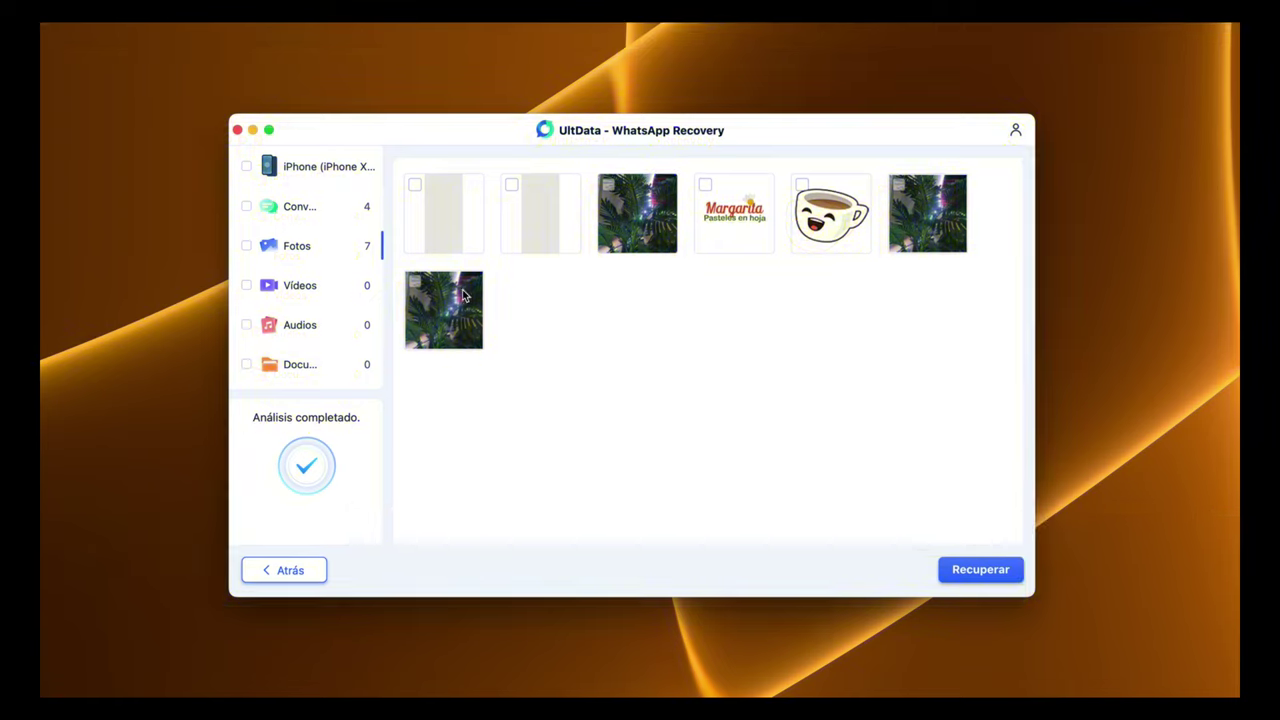
- Select both WhatsApp conversations and recover them to the Escritorio folder, acknowledging the completion notice
click(310, 210)
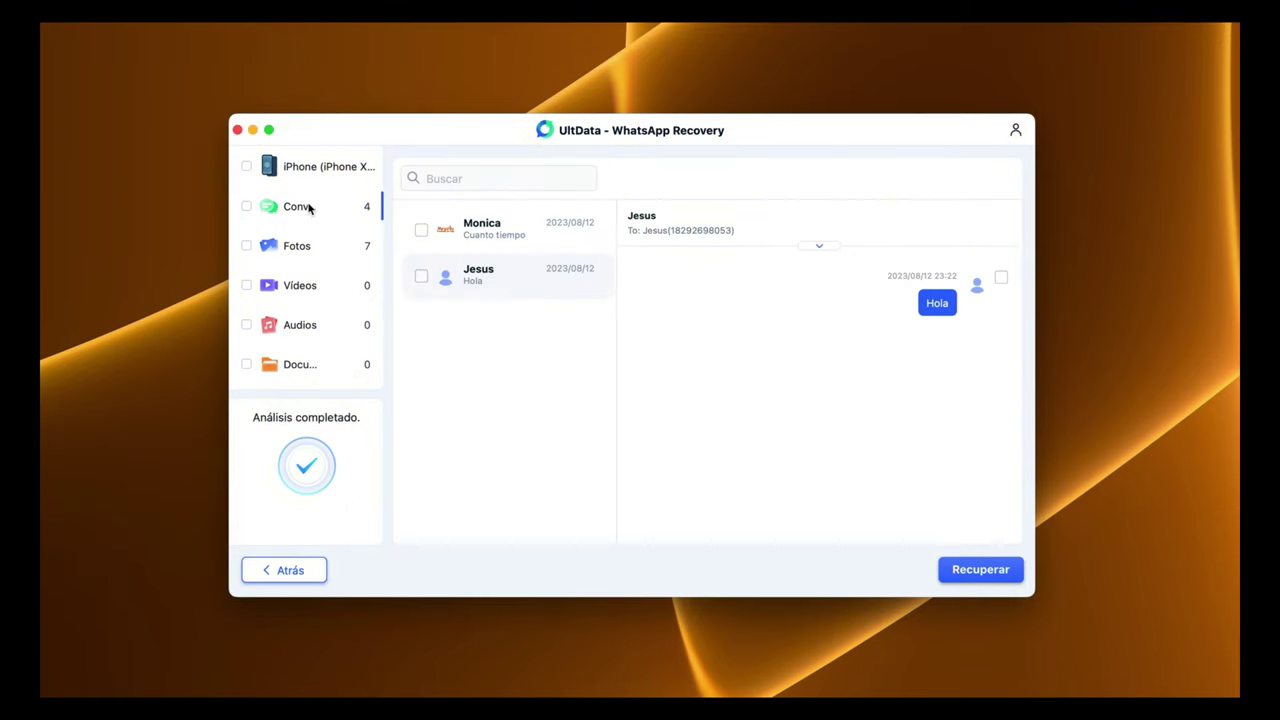
click(420, 231)
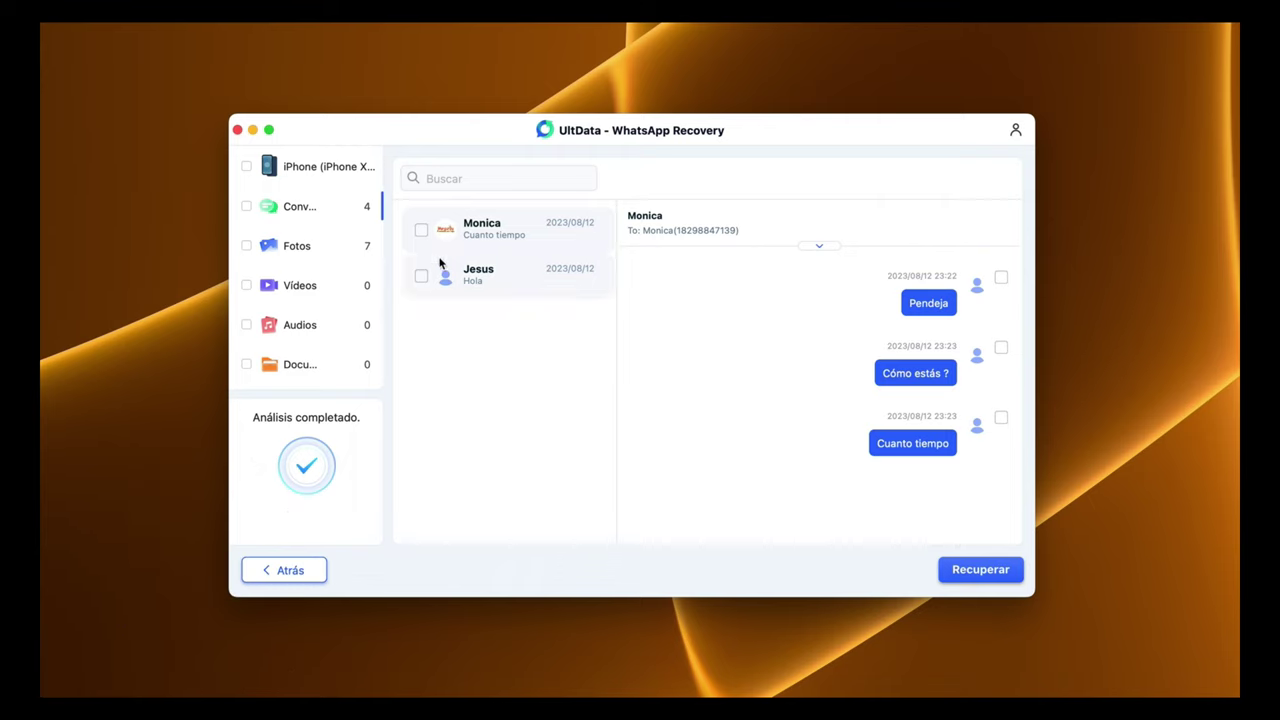
click(421, 230)
click(421, 277)
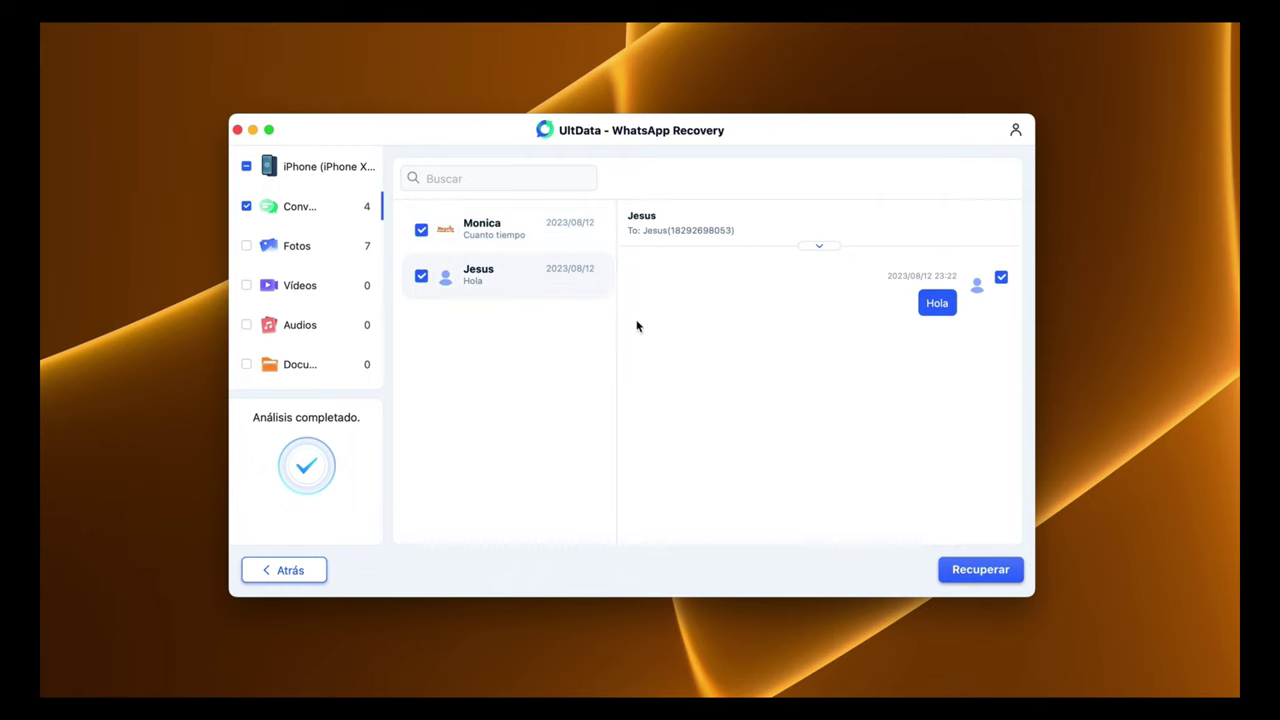
click(990, 572)
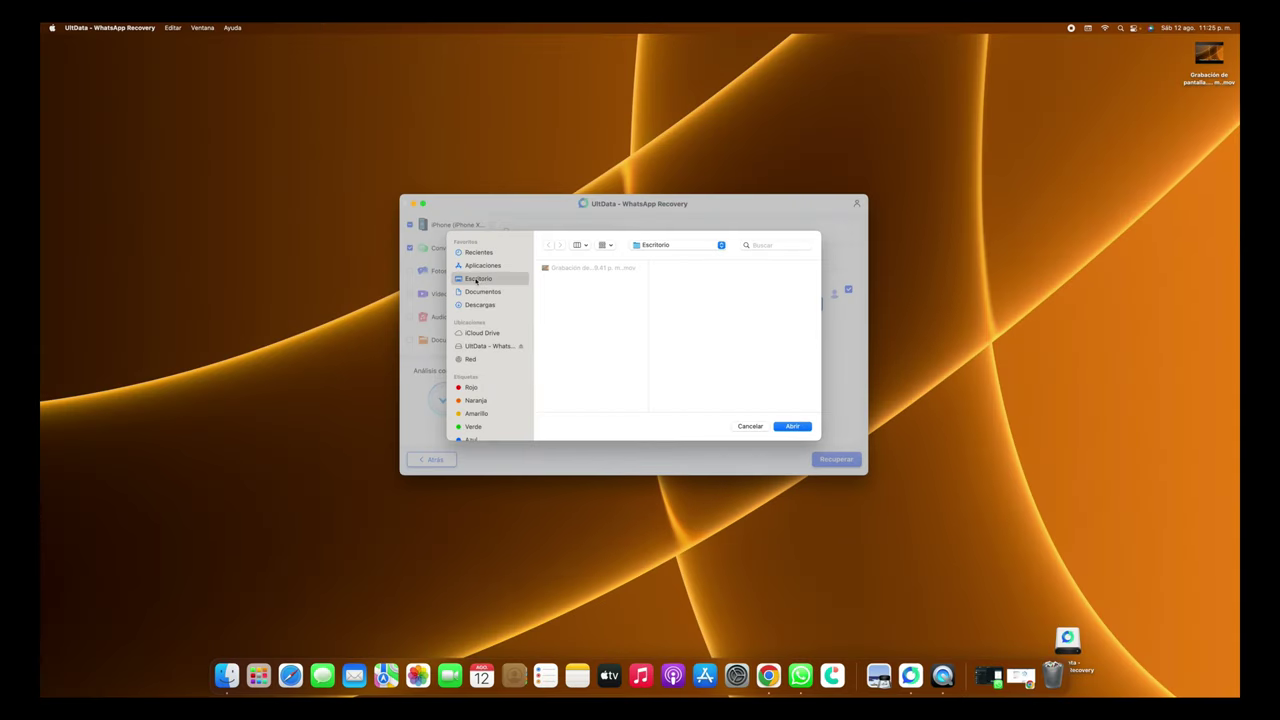
click(799, 428)
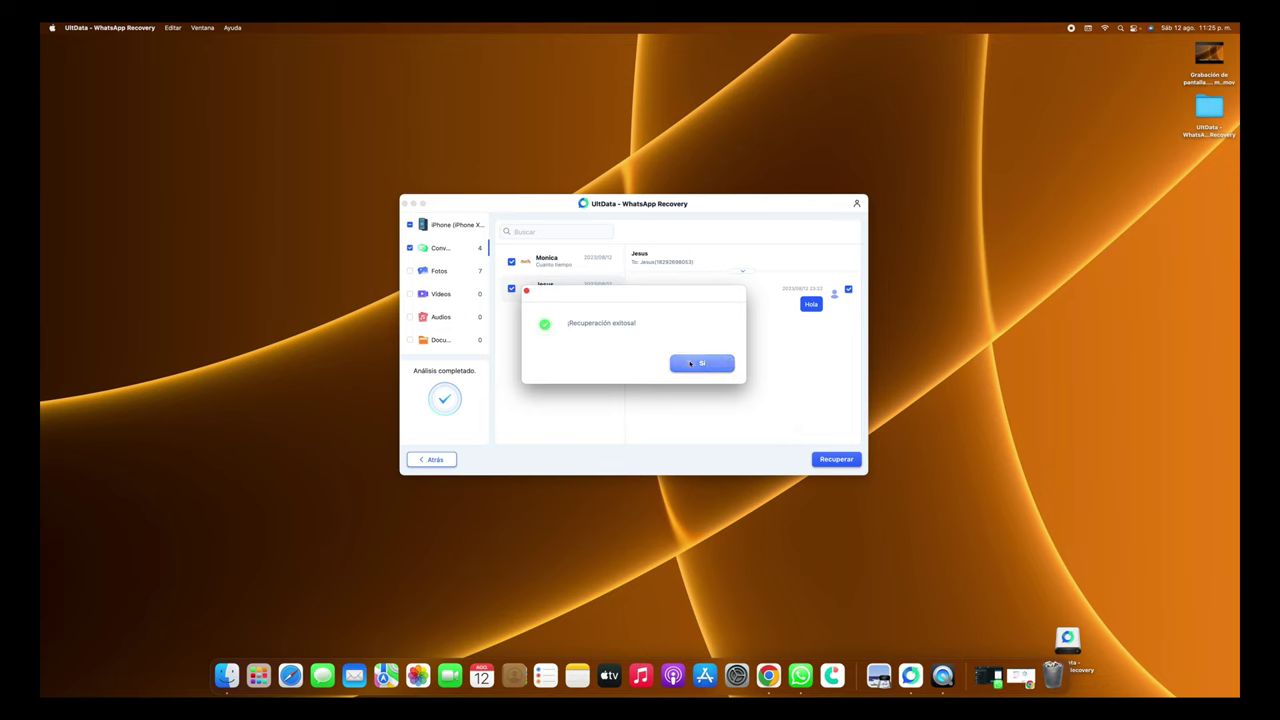
click(691, 366)
click(1208, 108)
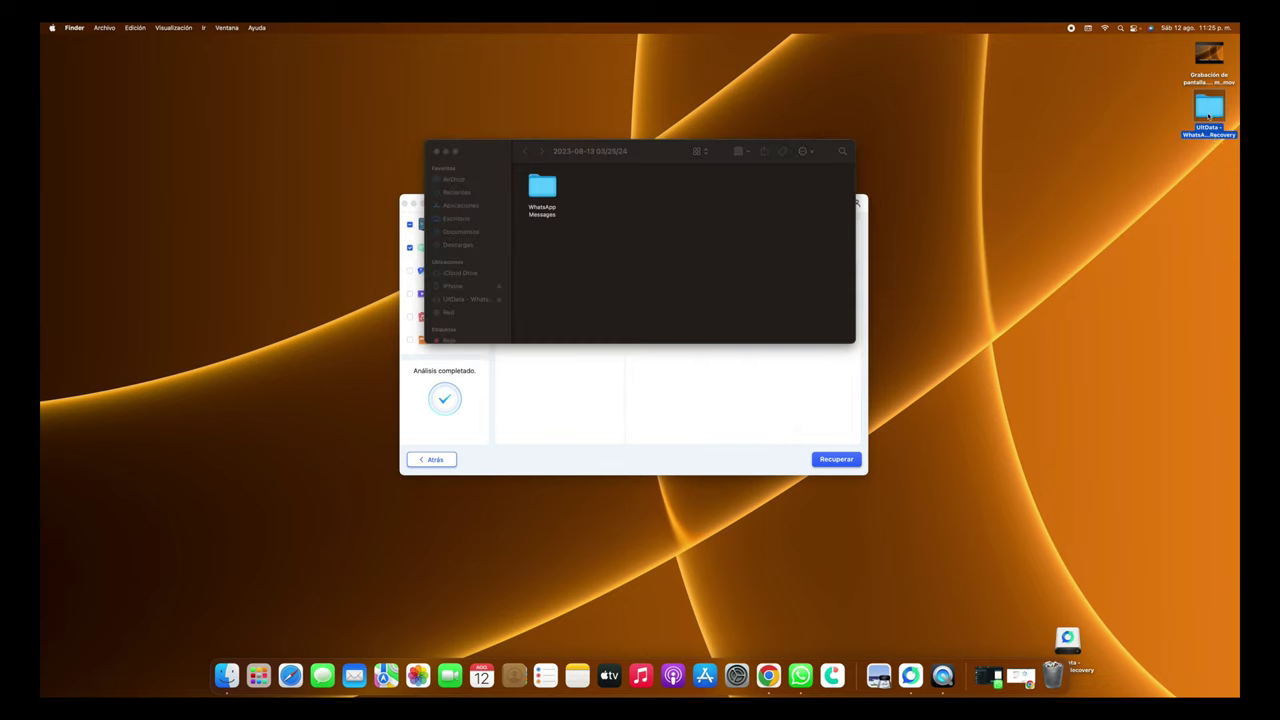
double_click(1209, 109)
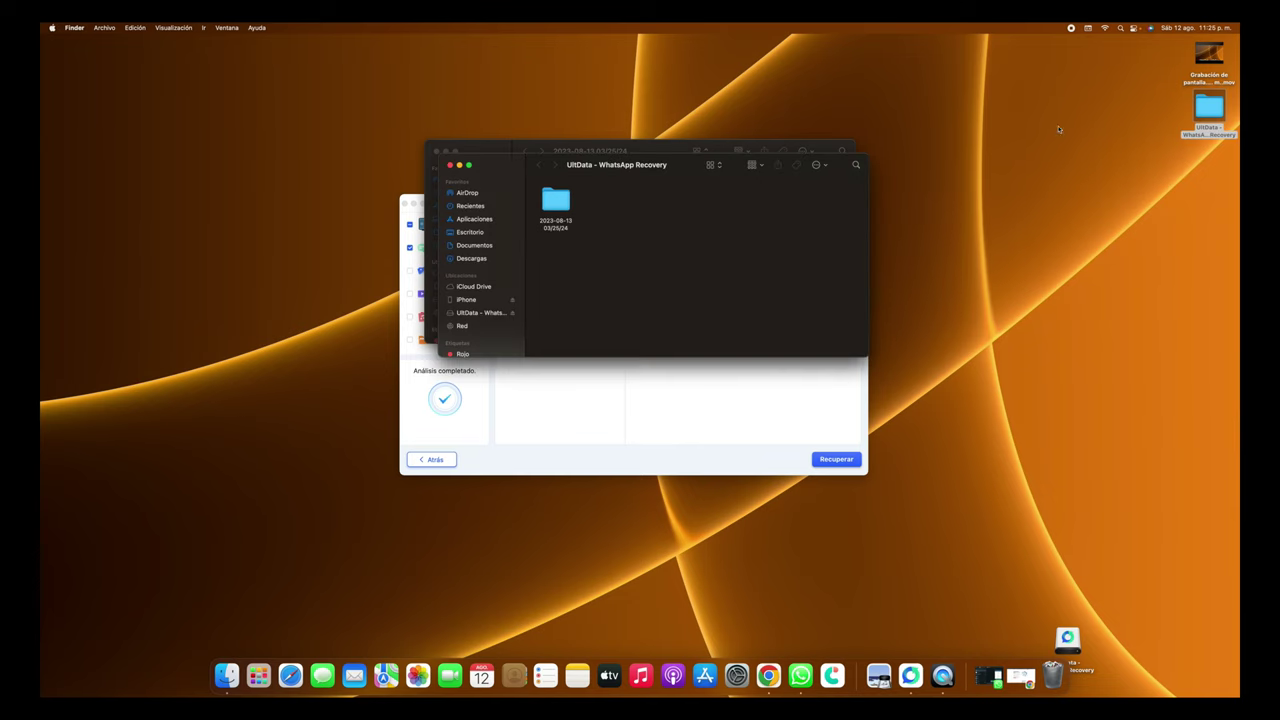
double_click(556, 200)
double_click(556, 200)
double_click(557, 201)
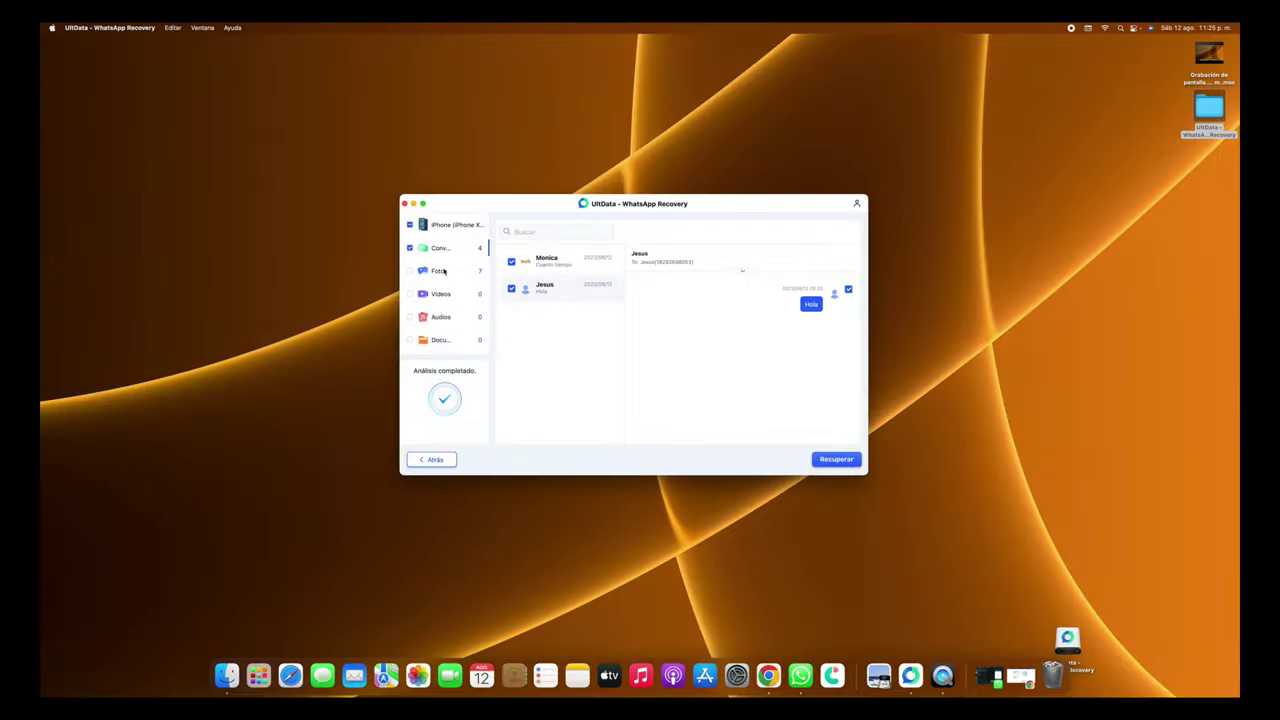
- Select the three plant photos in the Fotos category and start recovering them
click(440, 271)
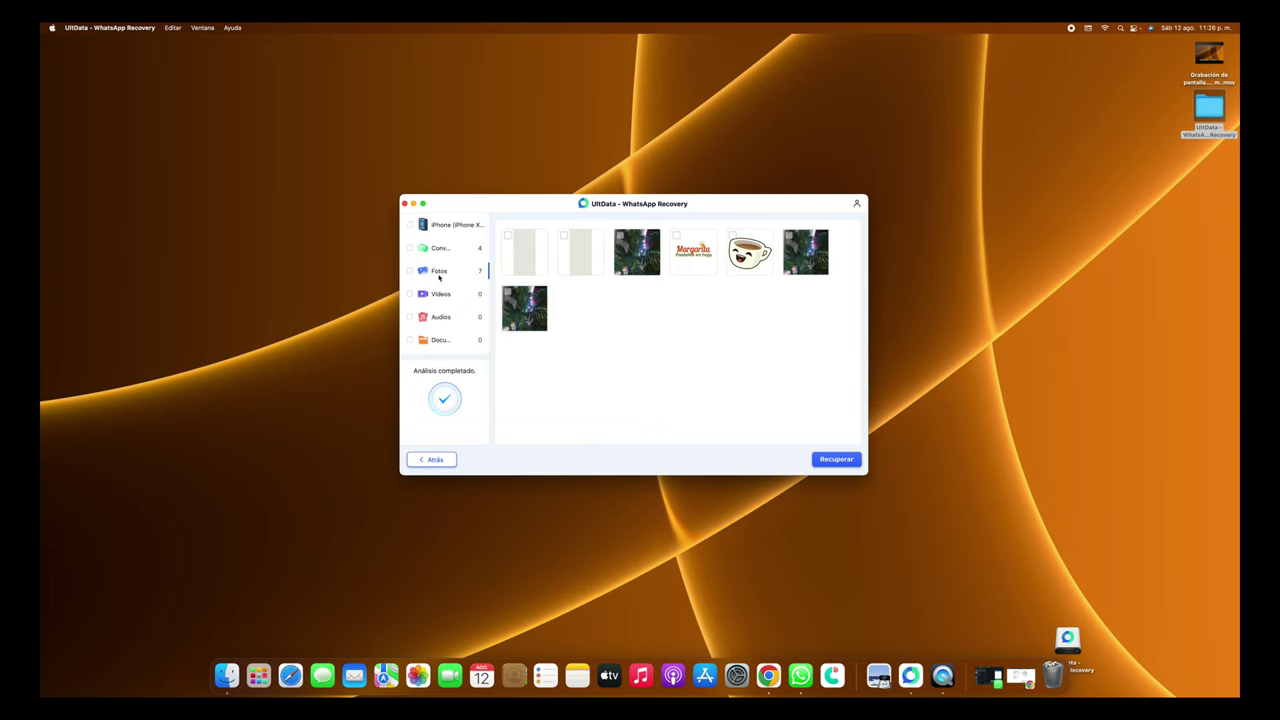
click(637, 251)
click(805, 251)
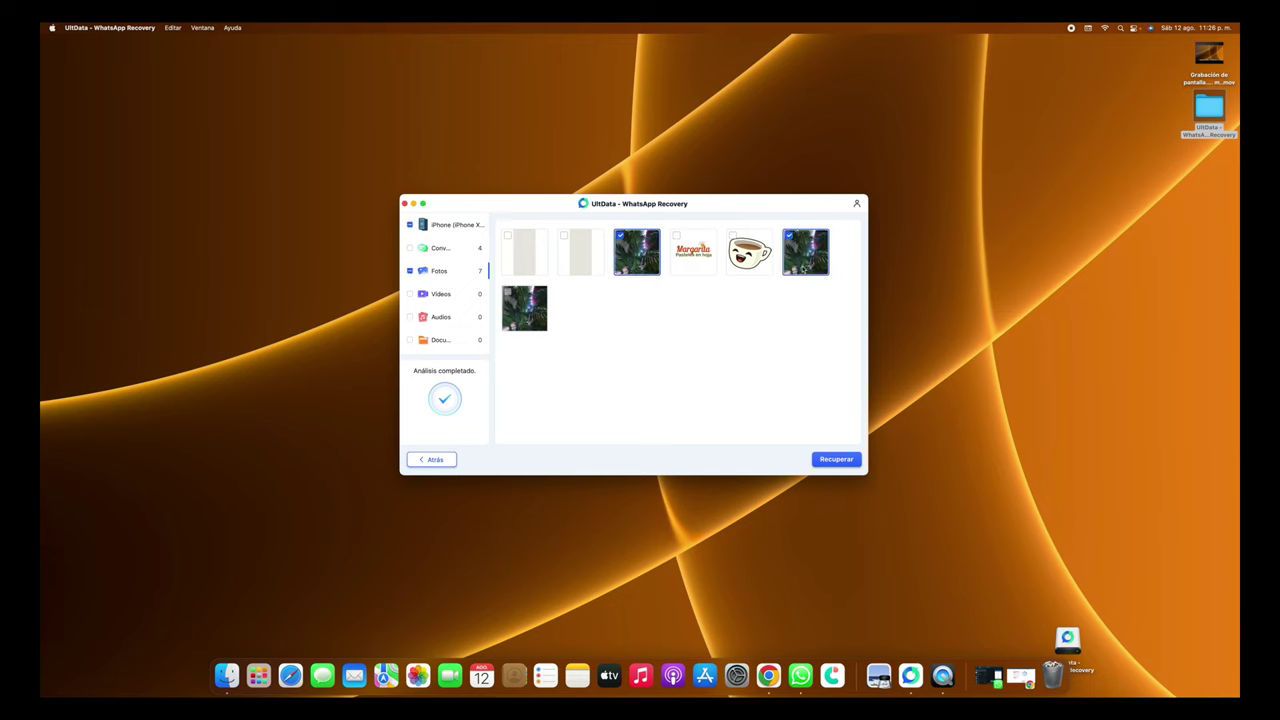
click(521, 320)
click(835, 459)
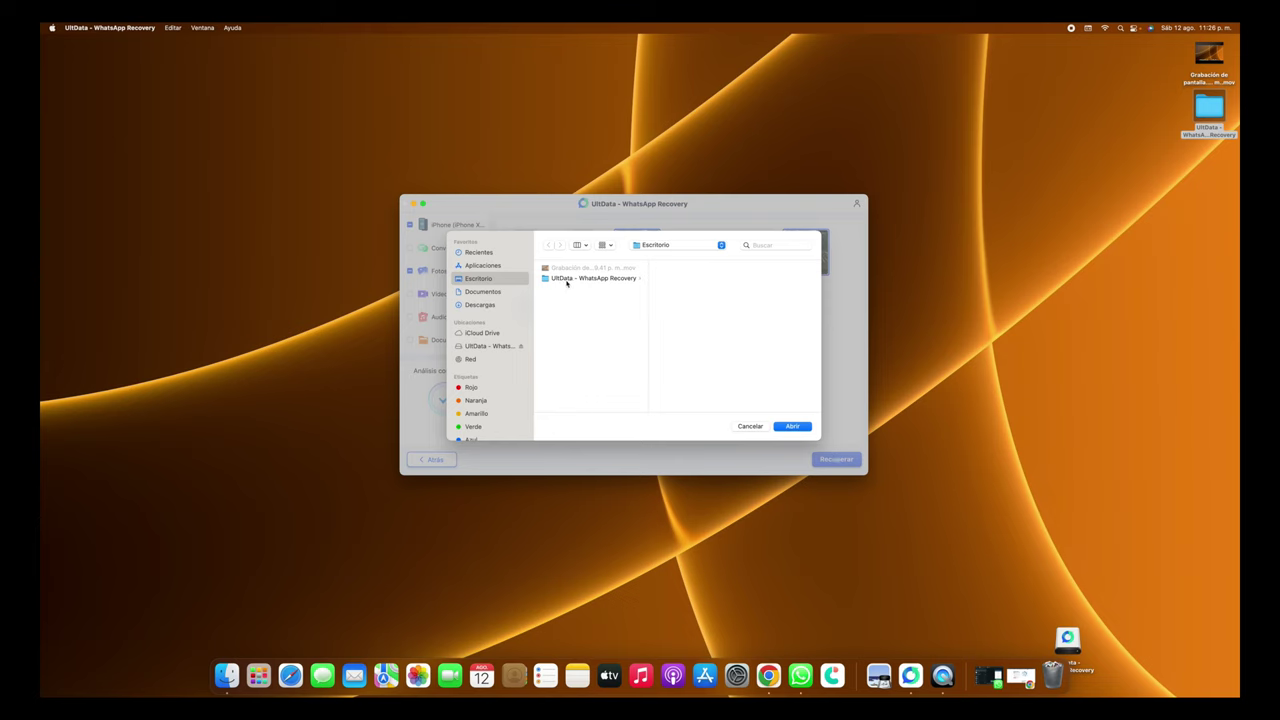